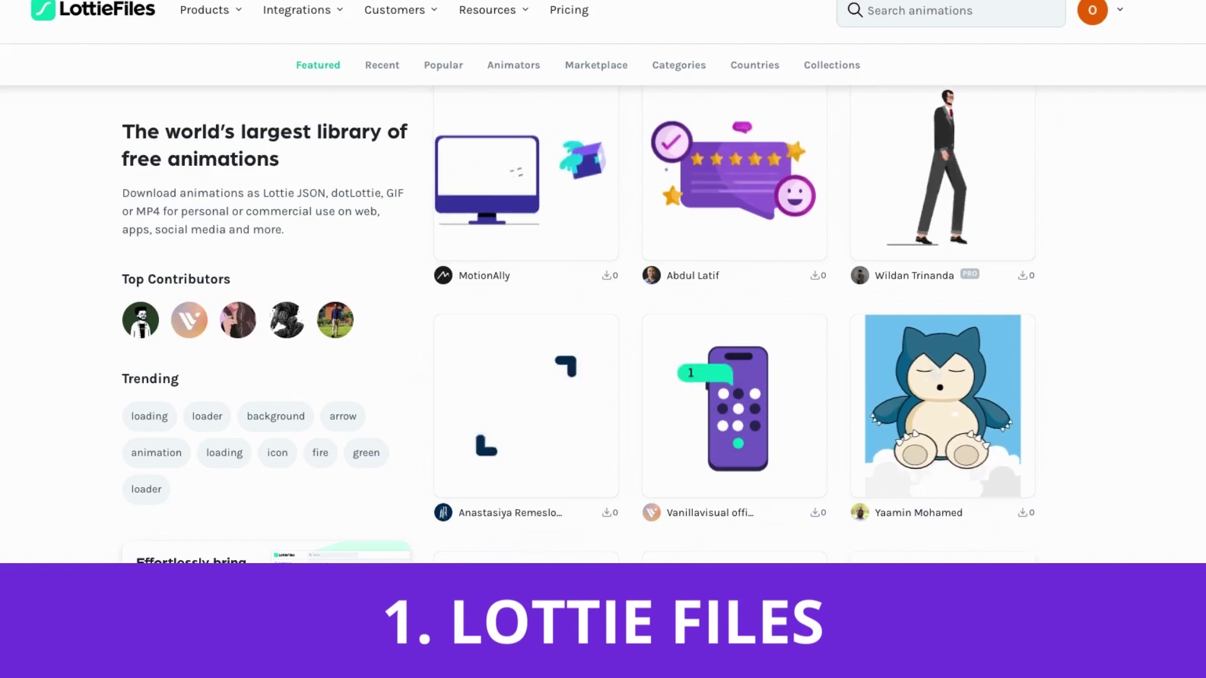
scroll(734, 324, down, 2)
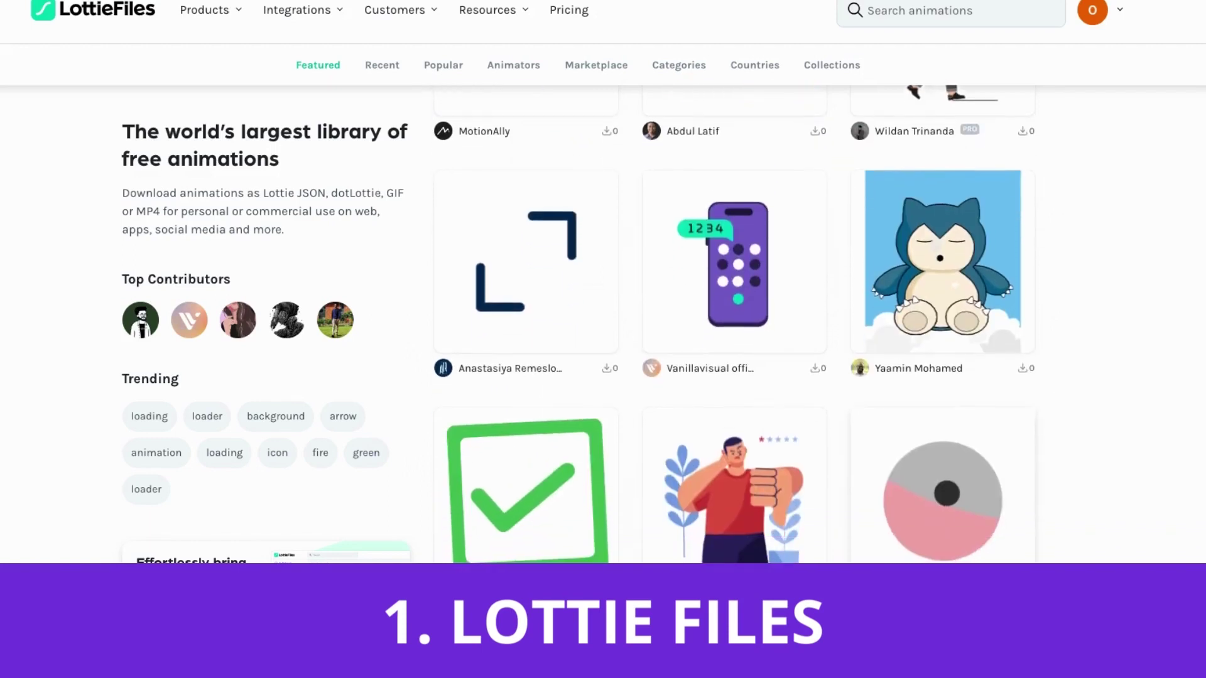
scroll(734, 325, down, 2)
scroll(734, 324, down, 1)
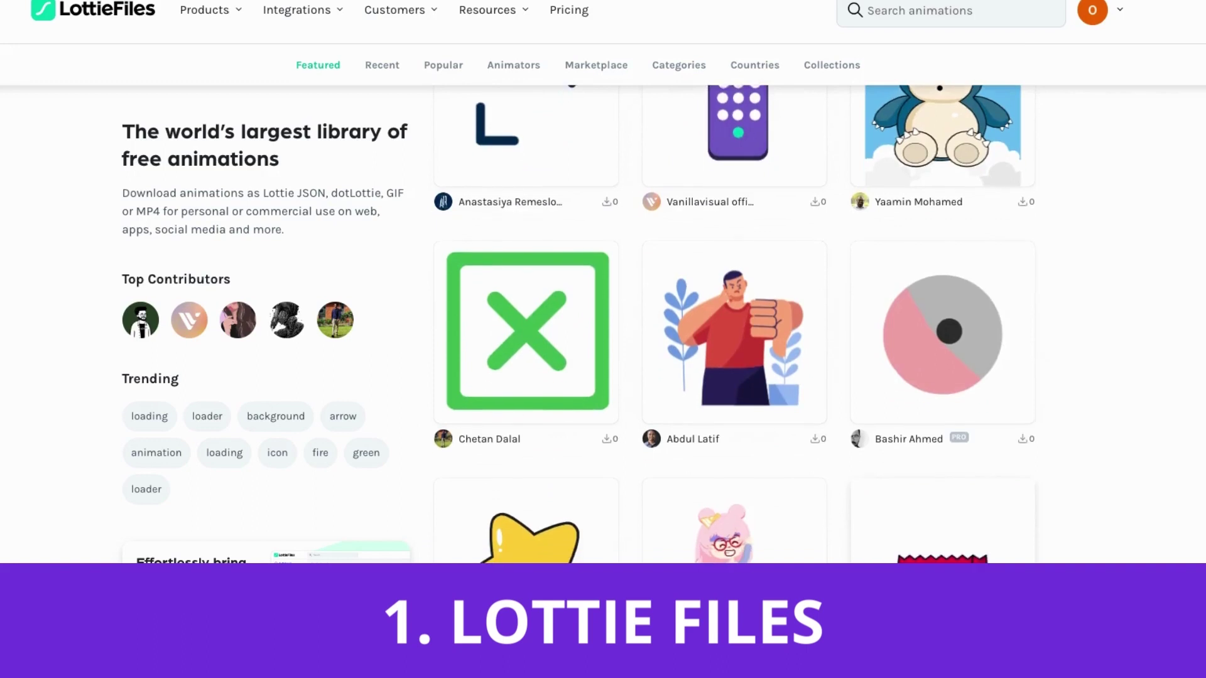
scroll(733, 325, down, 1)
scroll(734, 325, down, 2)
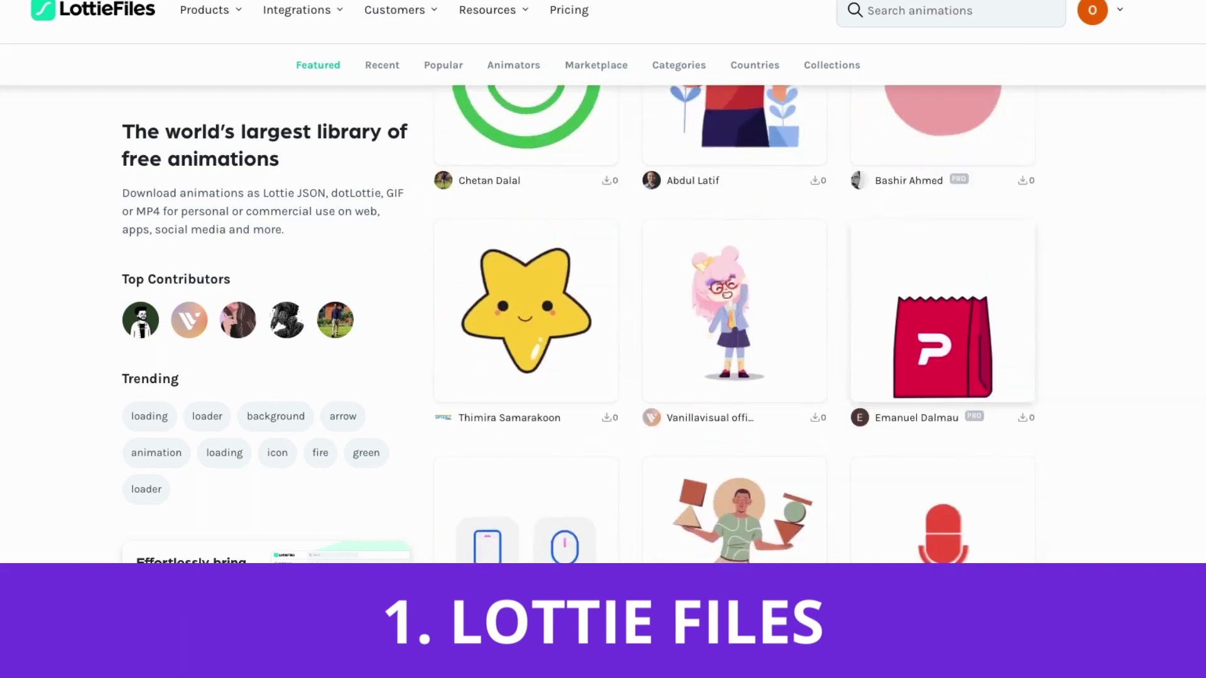
scroll(734, 324, down, 1)
scroll(734, 324, down, 1)
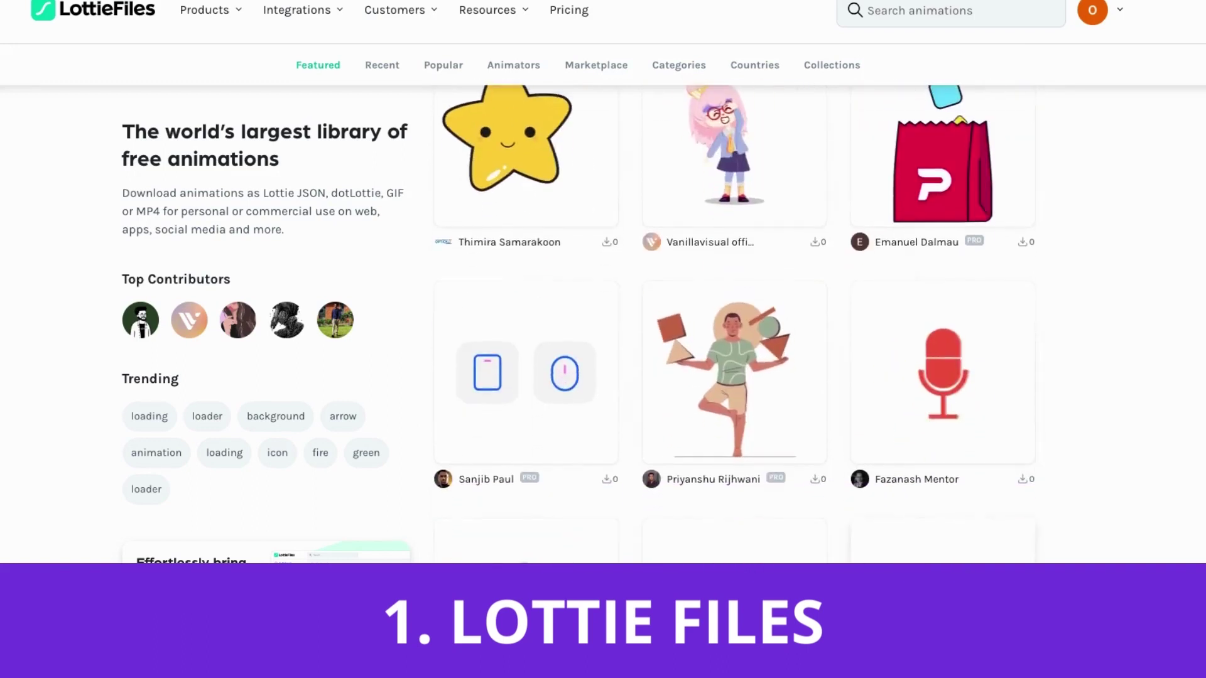
scroll(734, 324, down, 1)
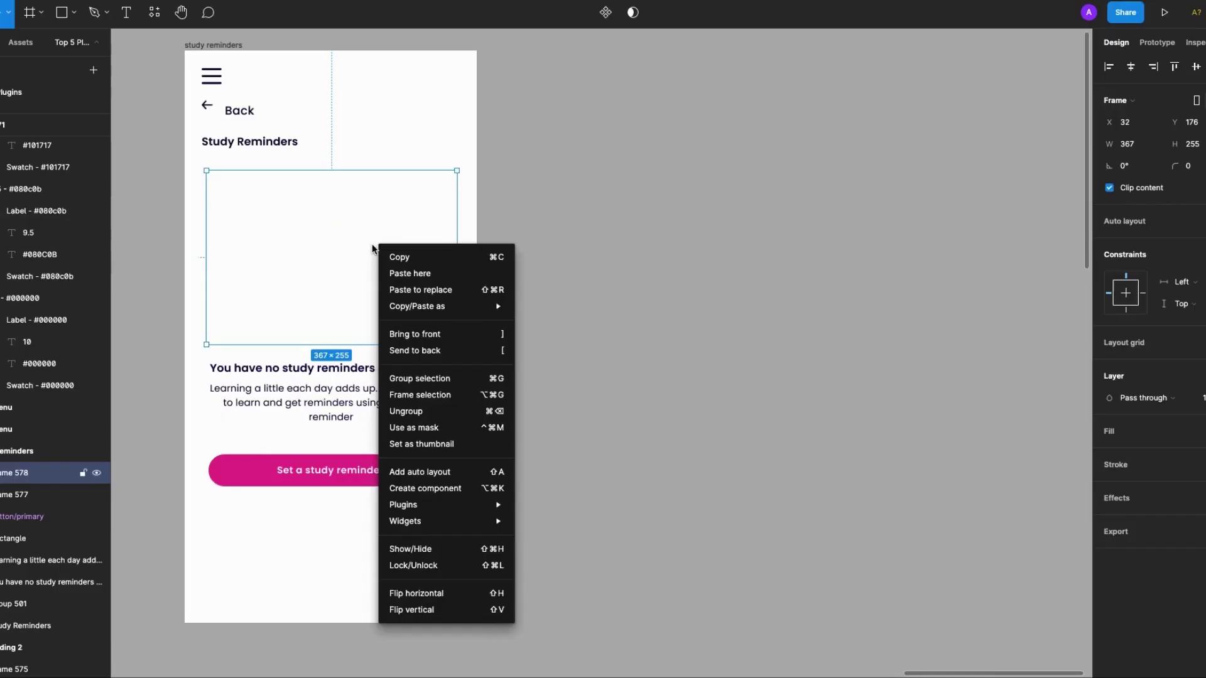
mouse_move(404, 505)
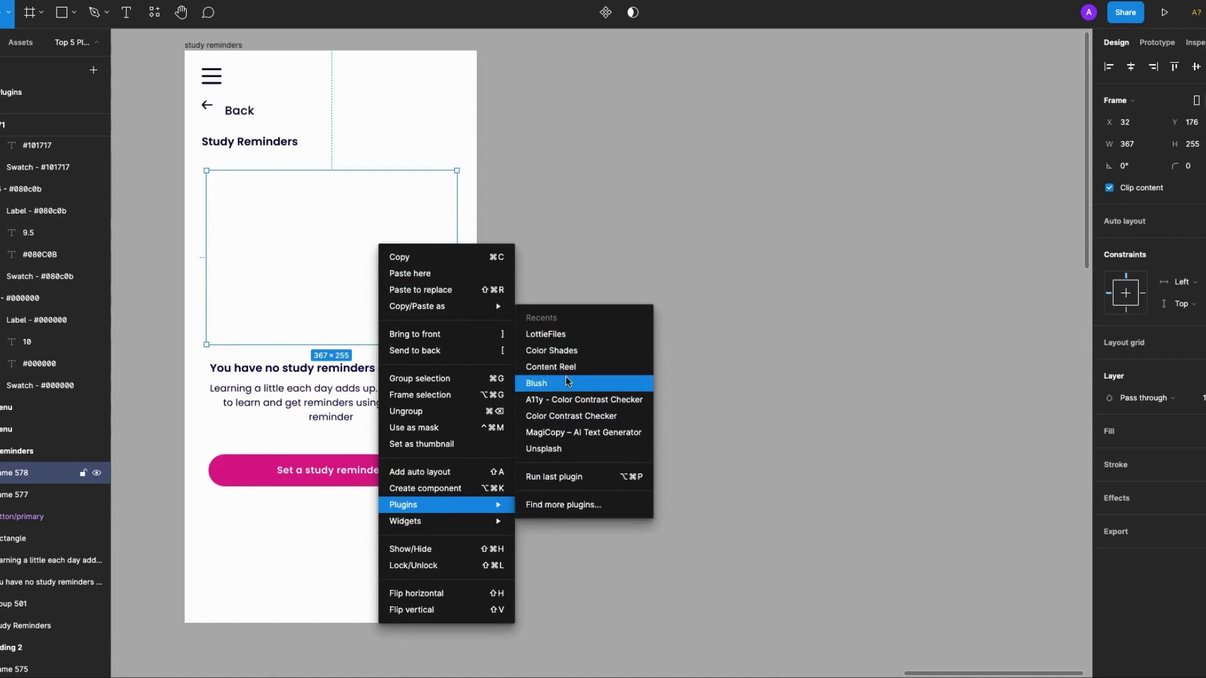
- Insert the yellow LottieFiles notification bell as a GIF into the empty reminders frame
click(552, 337)
text(notifi)
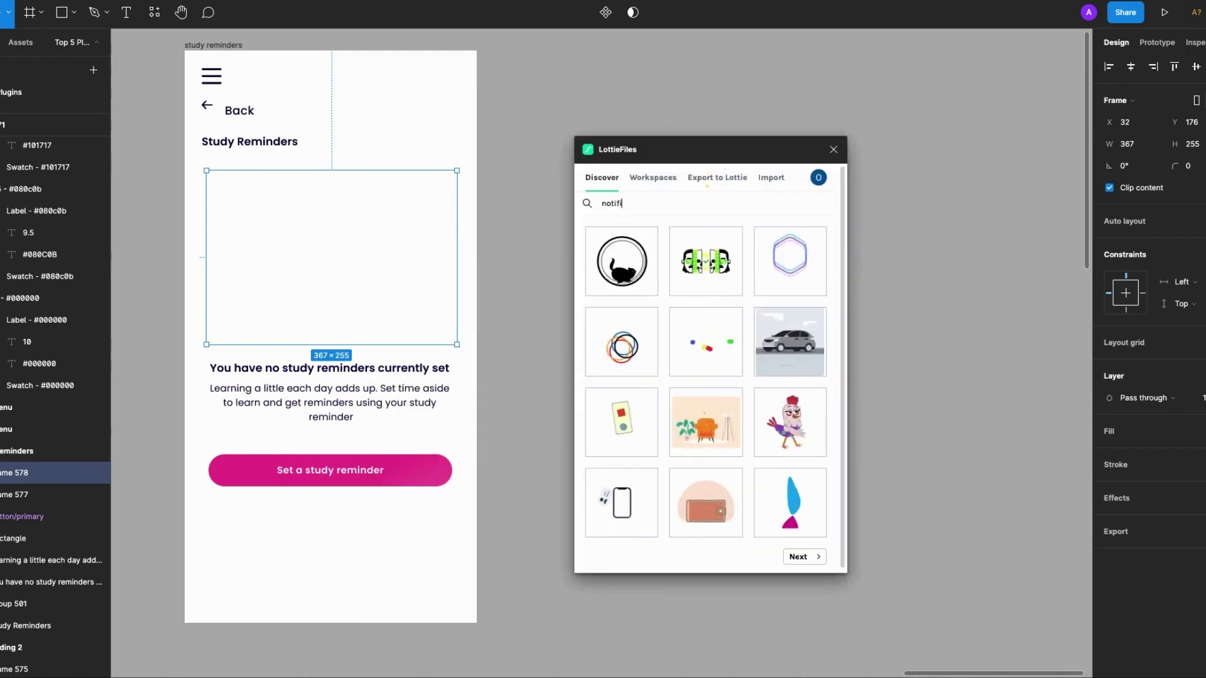
text(ca)
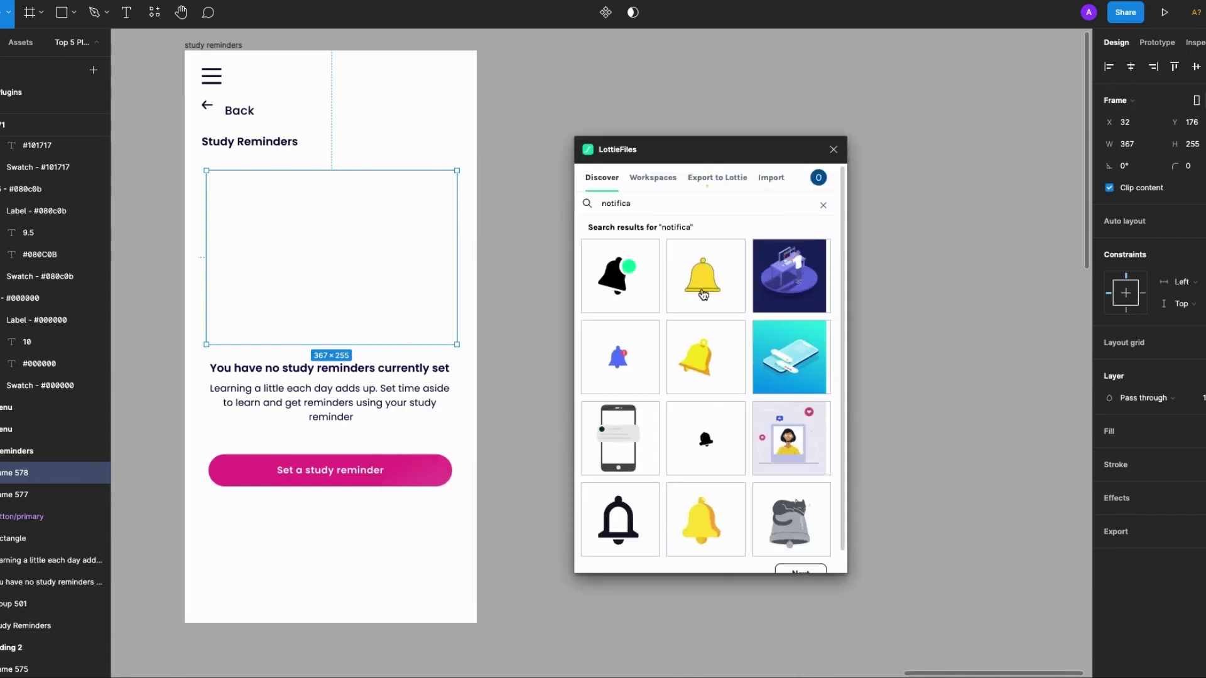
click(702, 295)
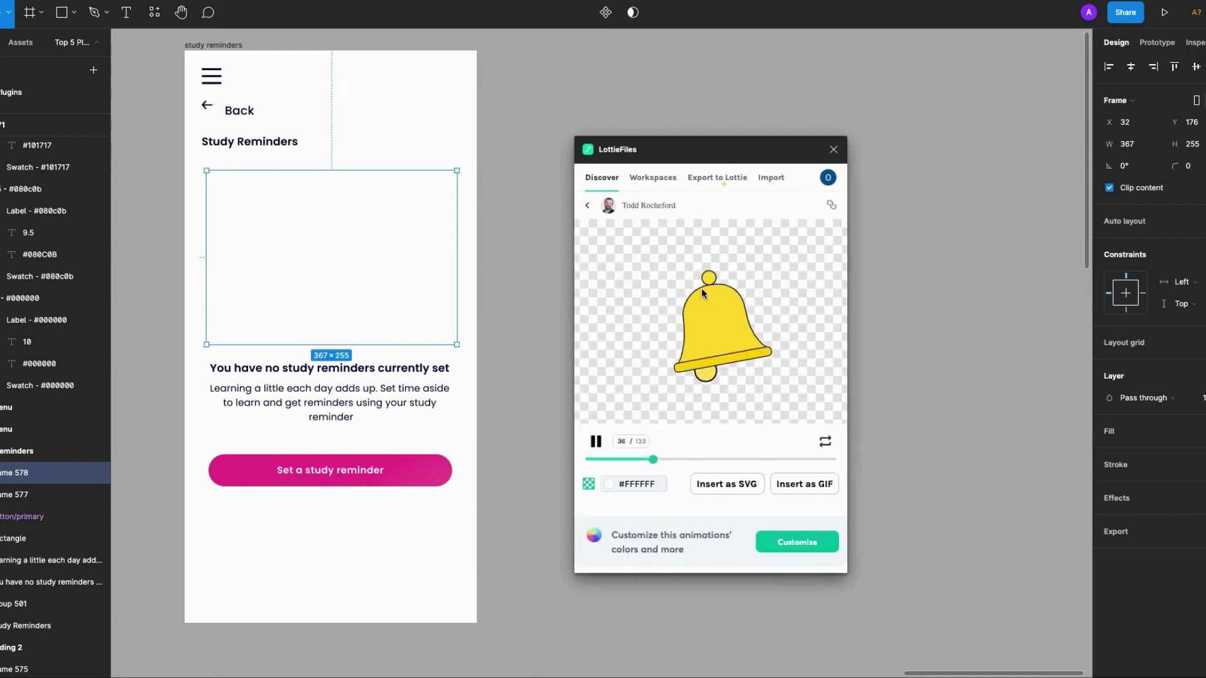
click(798, 484)
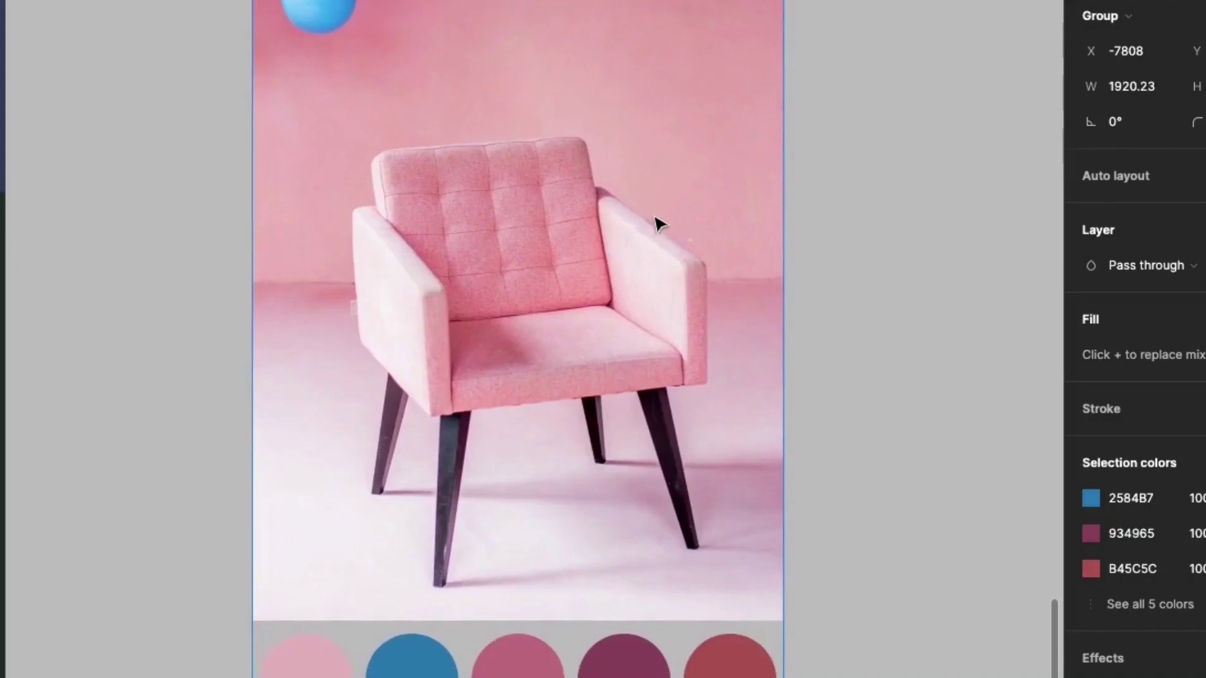
scroll(654, 221, down, 5)
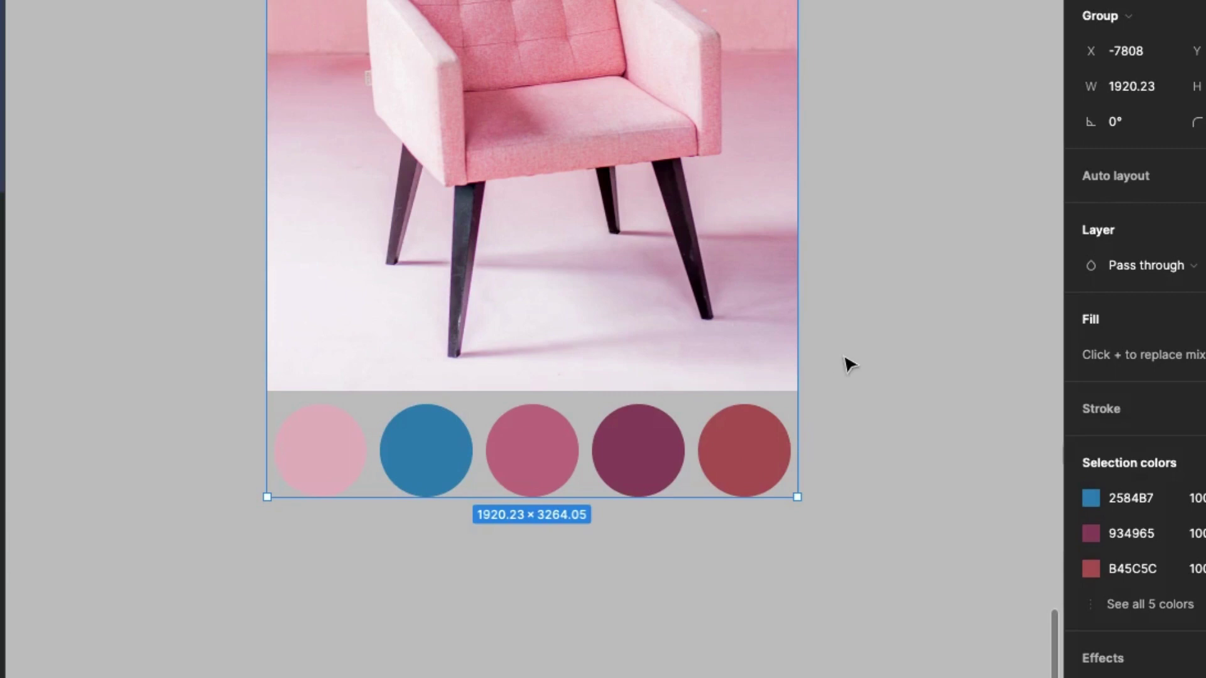
scroll(844, 365, up, 3)
scroll(845, 365, up, 2)
scroll(845, 365, up, 1)
scroll(845, 365, down, 1)
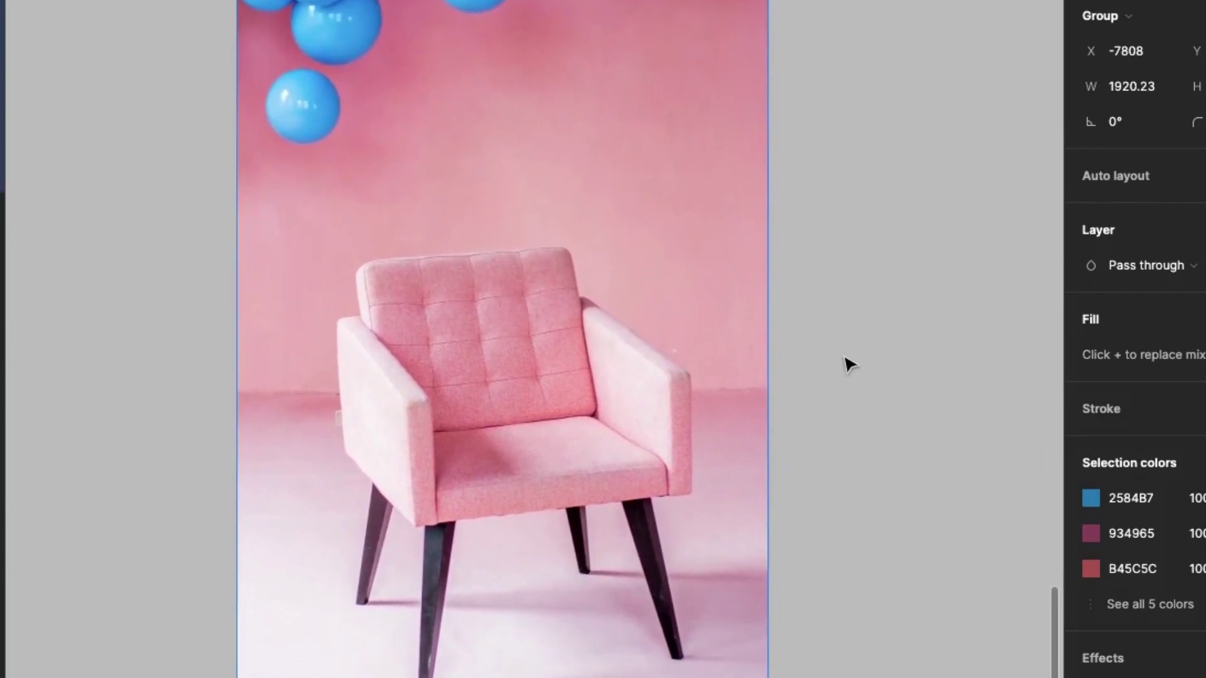
- Run Image Palette on the pink chair photo to add its five colour swatches
right_click(356, 152)
mouse_move(461, 597)
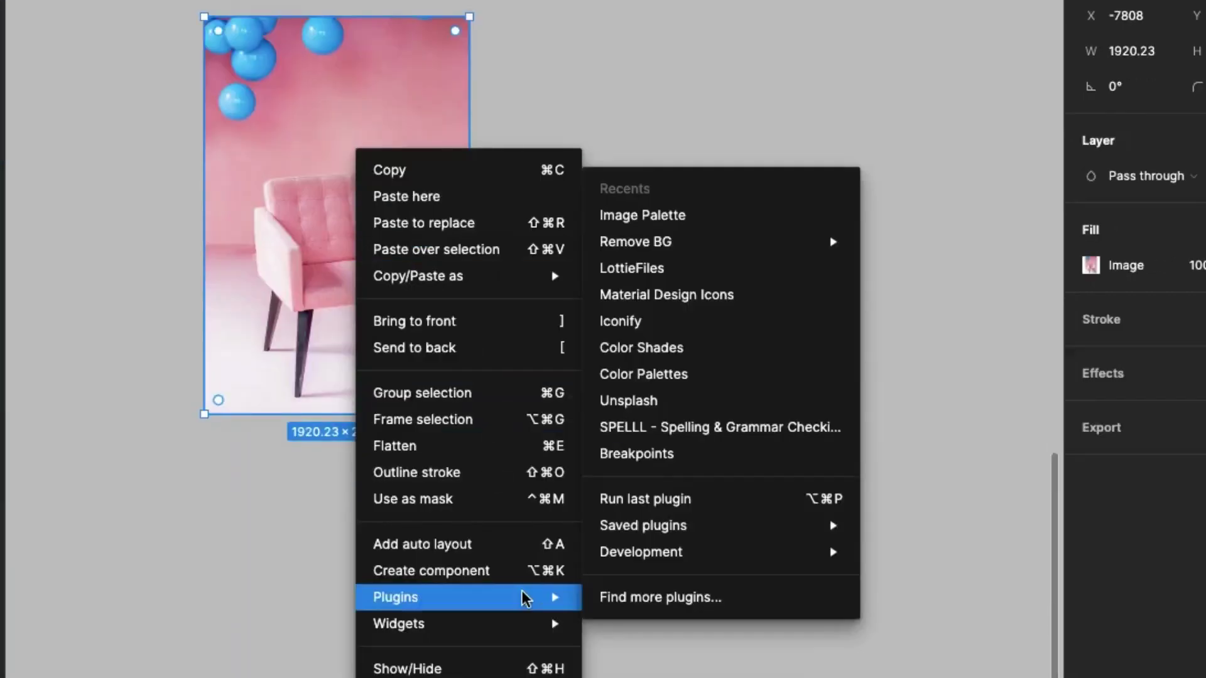
click(654, 217)
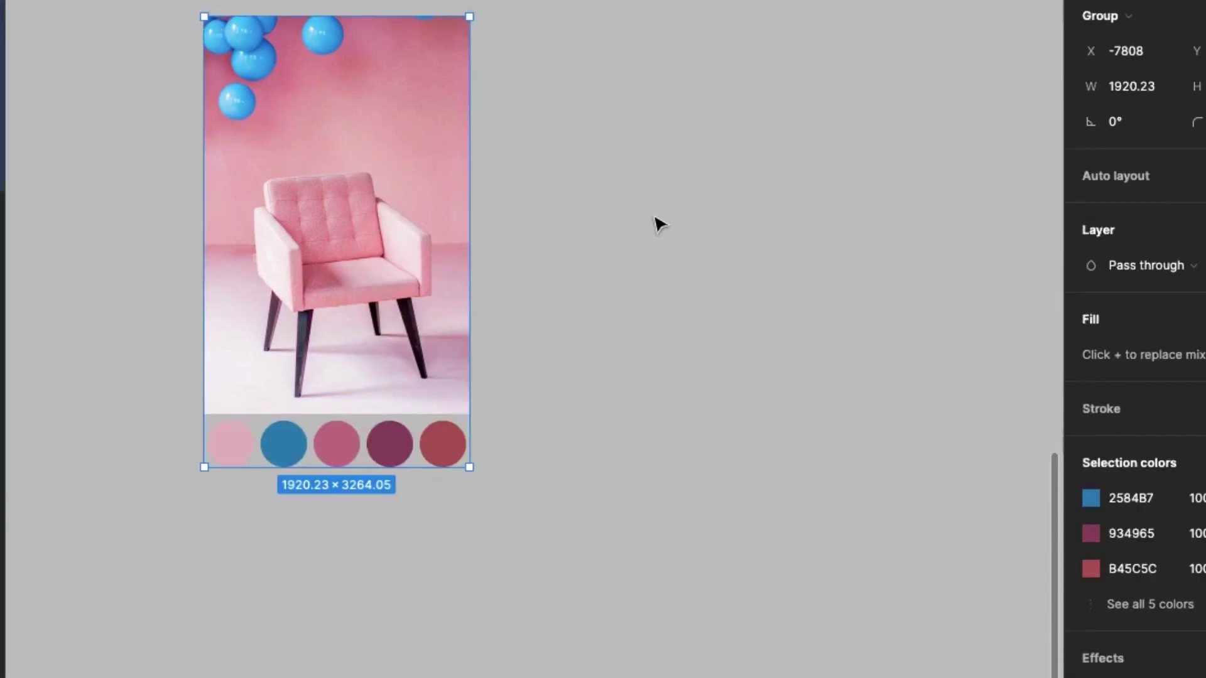
scroll(315, 452, up, 3)
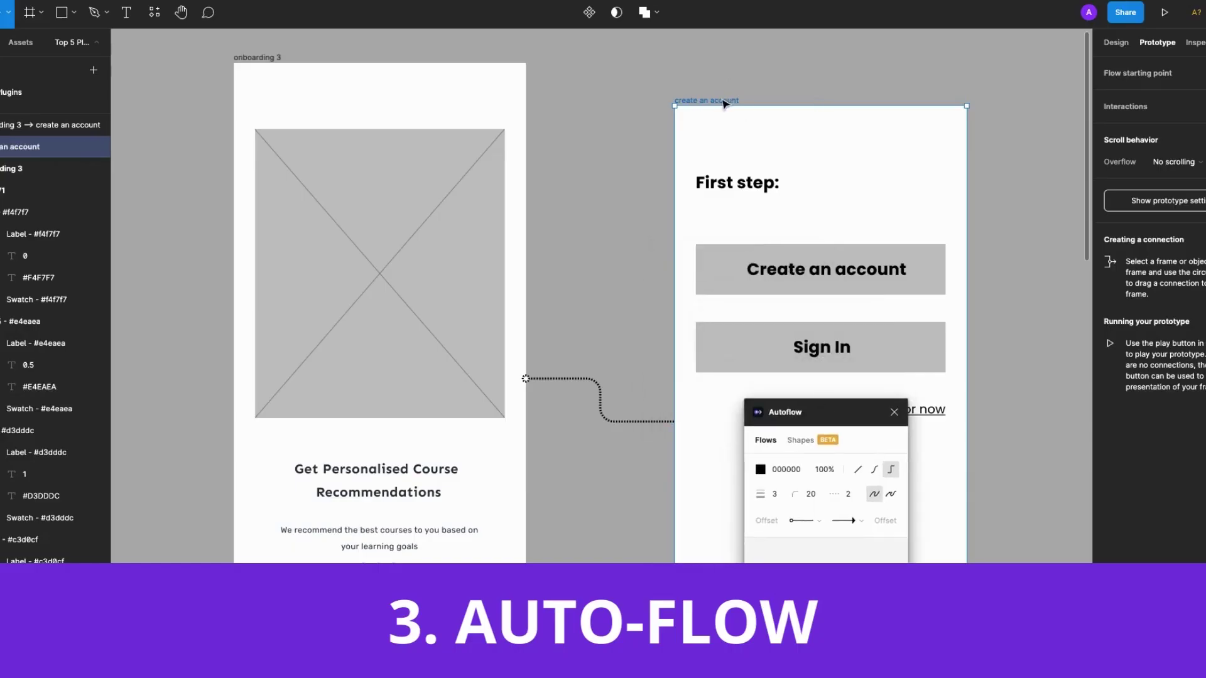
- Link onboarding 3 to create an account with an Autoflow arrow, then move the screen to test rerouting
mouse_move(723, 103)
mouse_down()
mouse_move(688, 65)
mouse_move(737, 70)
mouse_move(721, 68)
mouse_up()
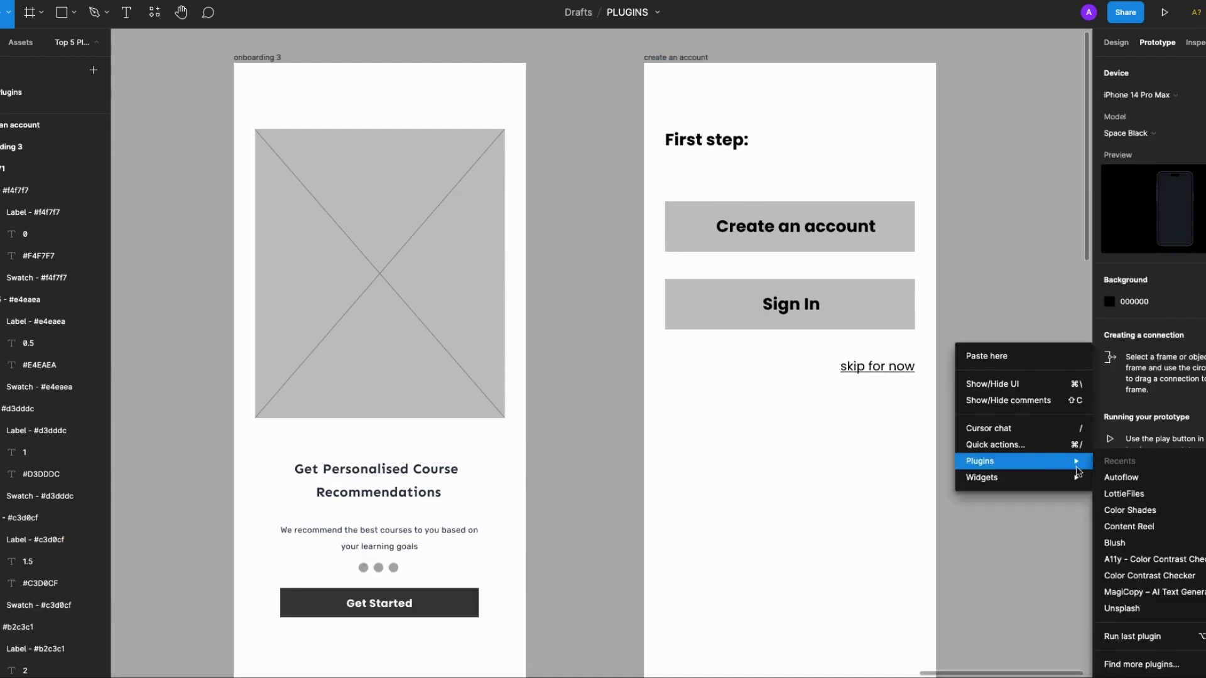
click(1121, 481)
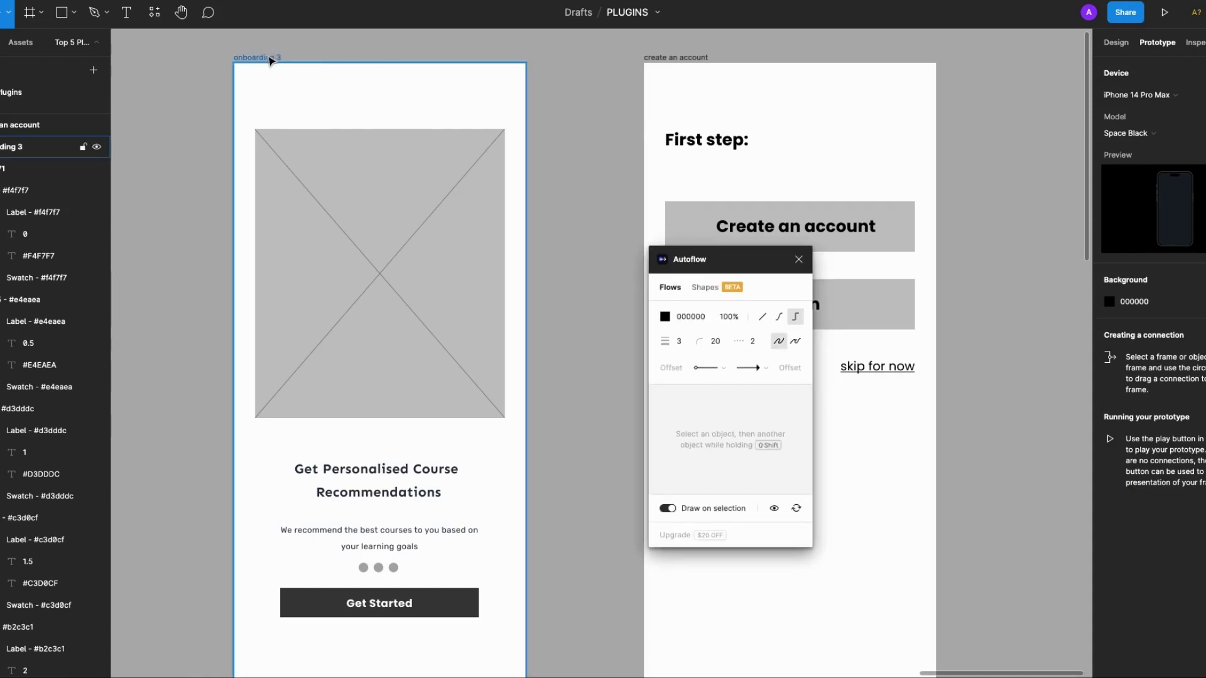
shift+click(670, 59)
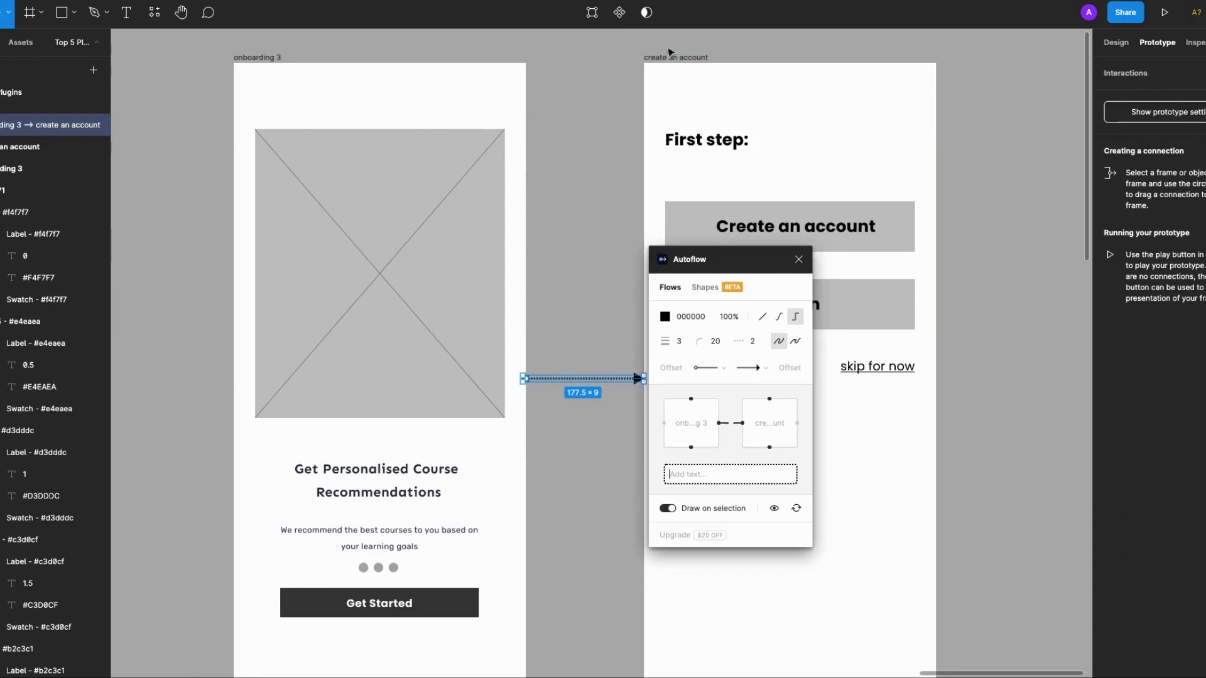
click(669, 59)
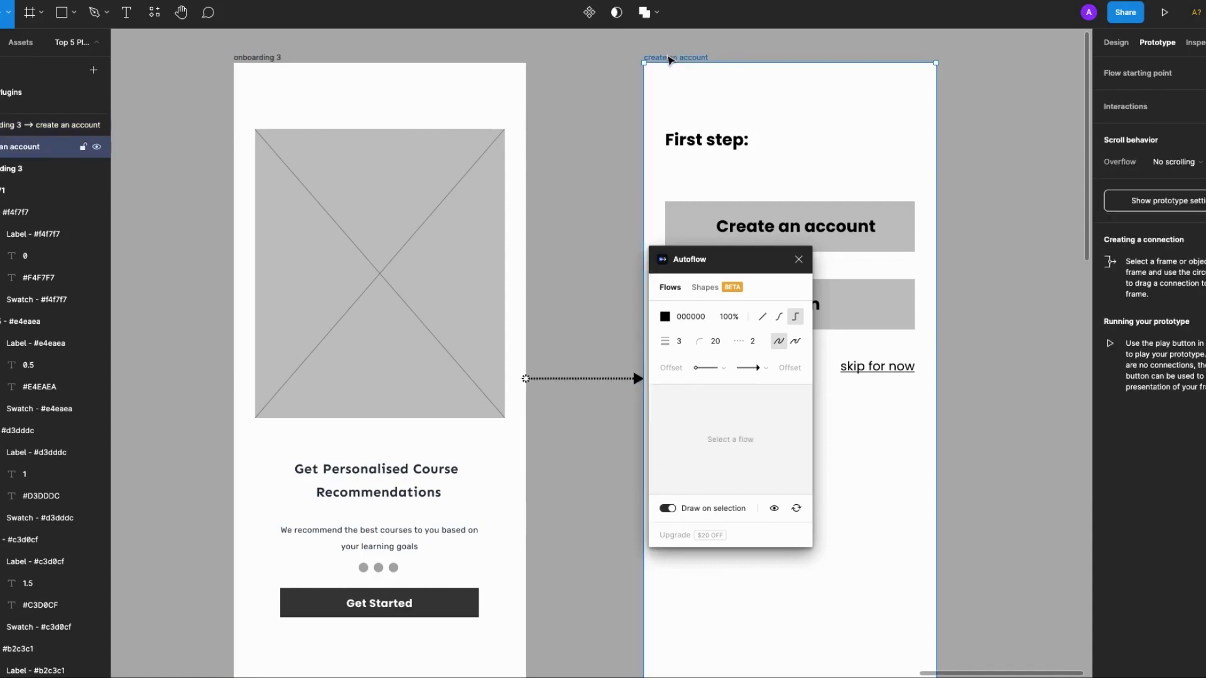
mouse_move(668, 60)
mouse_down()
mouse_move(700, 102)
mouse_move(687, 64)
mouse_move(739, 67)
mouse_move(721, 67)
mouse_up()
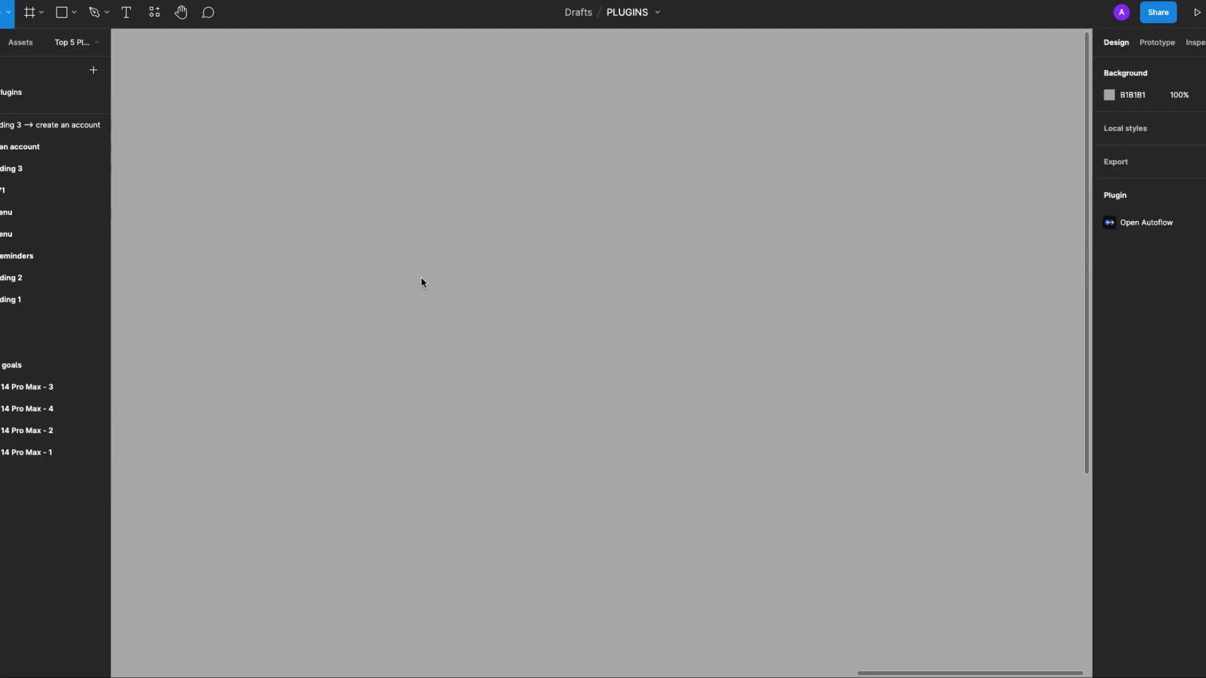
- Generate a Color Shades scale from base colour 62D (#6622DD), white to black
right_click(421, 277)
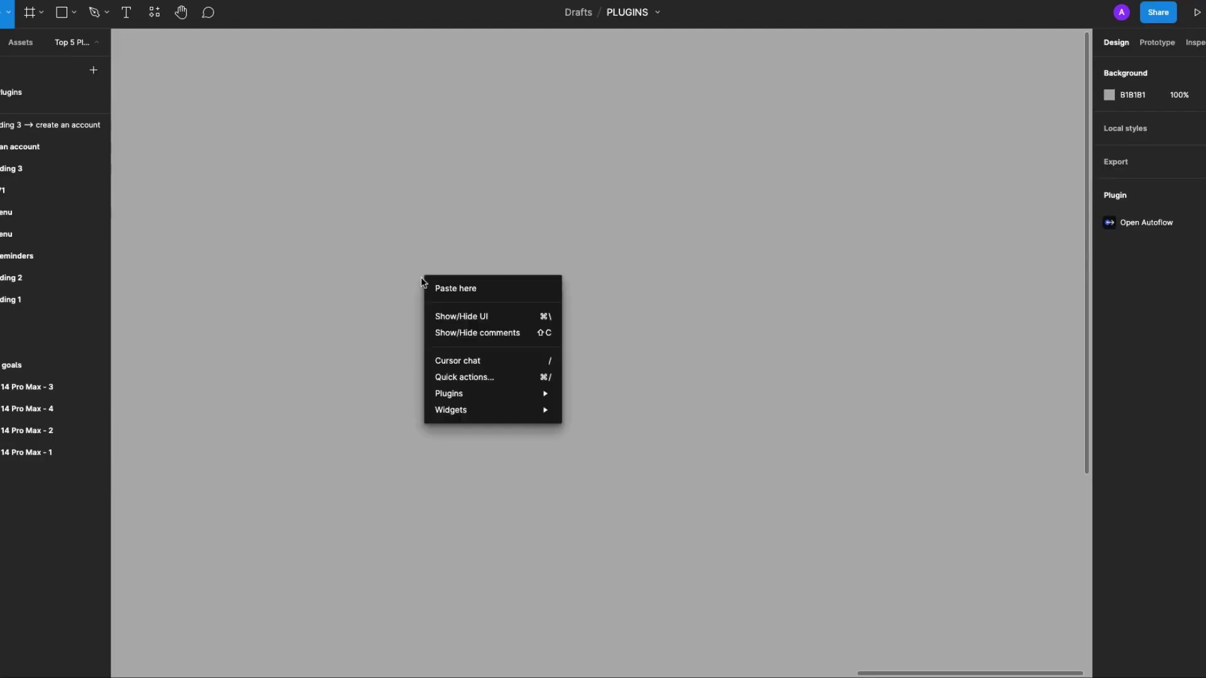
mouse_move(449, 393)
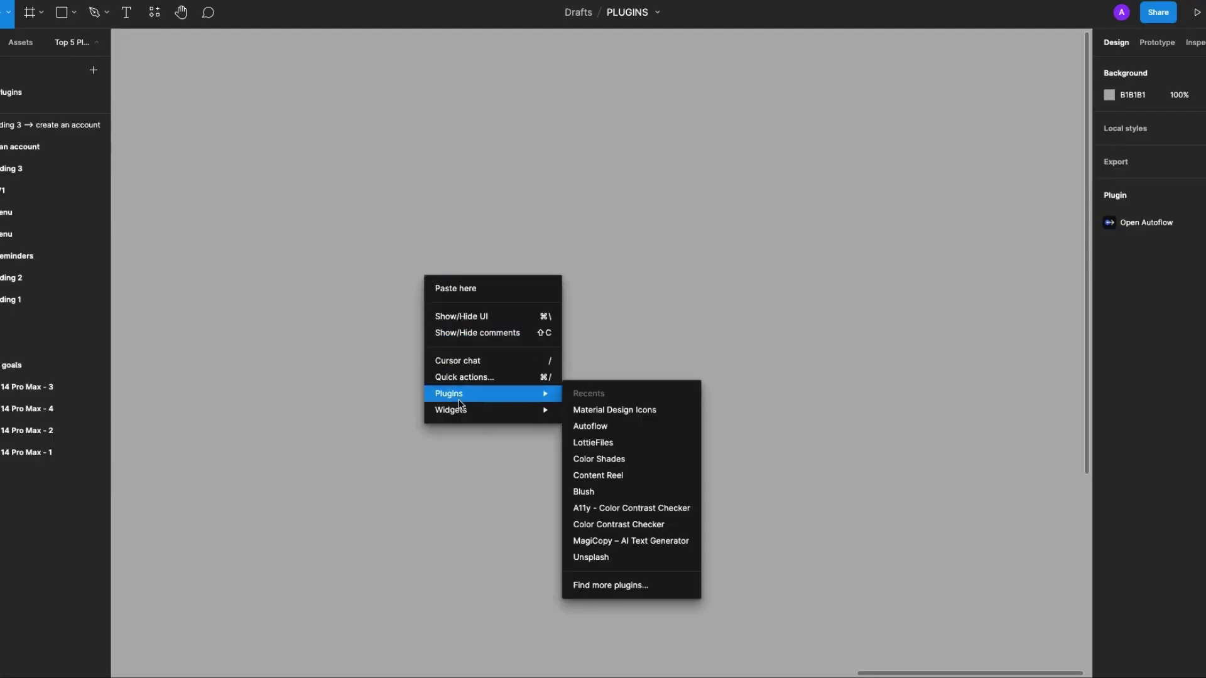
click(602, 459)
click(559, 204)
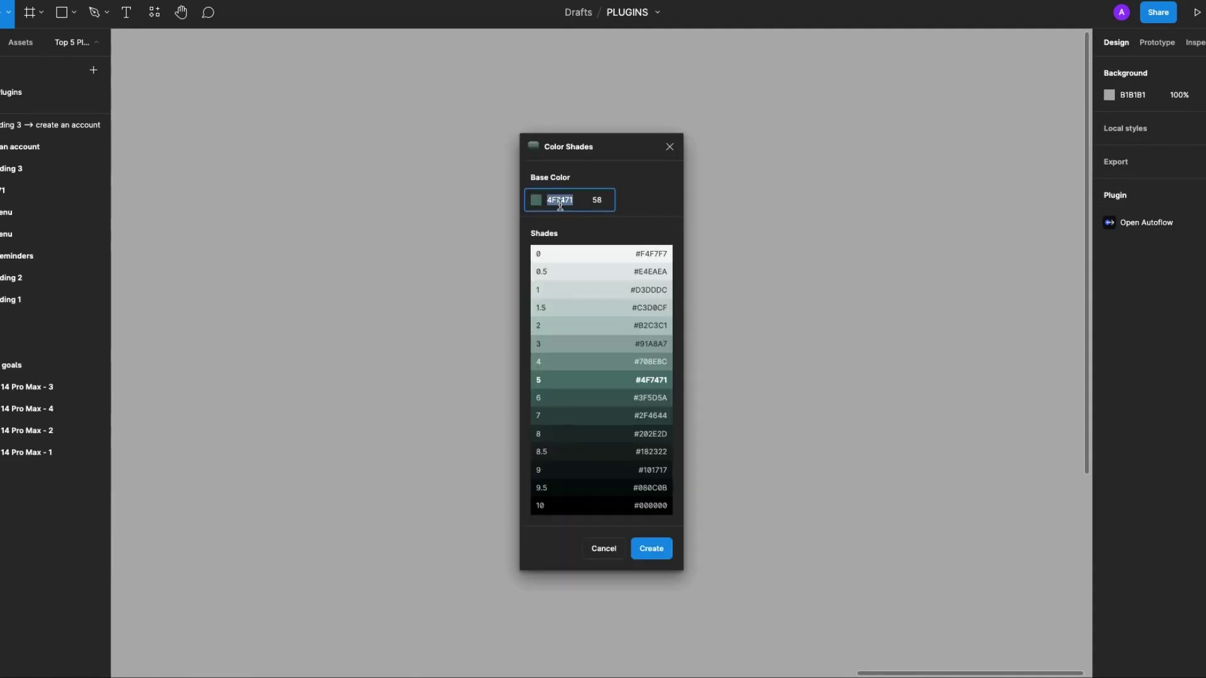
text(62D)
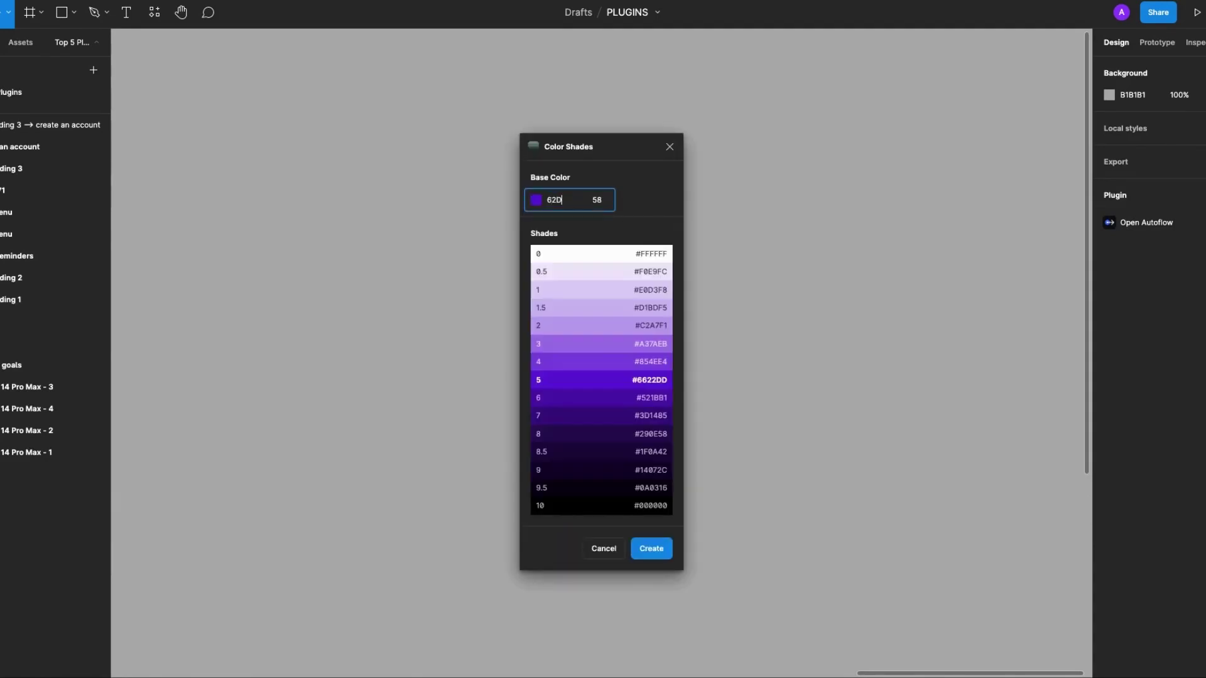
click(659, 559)
scroll(533, 120, up, 3)
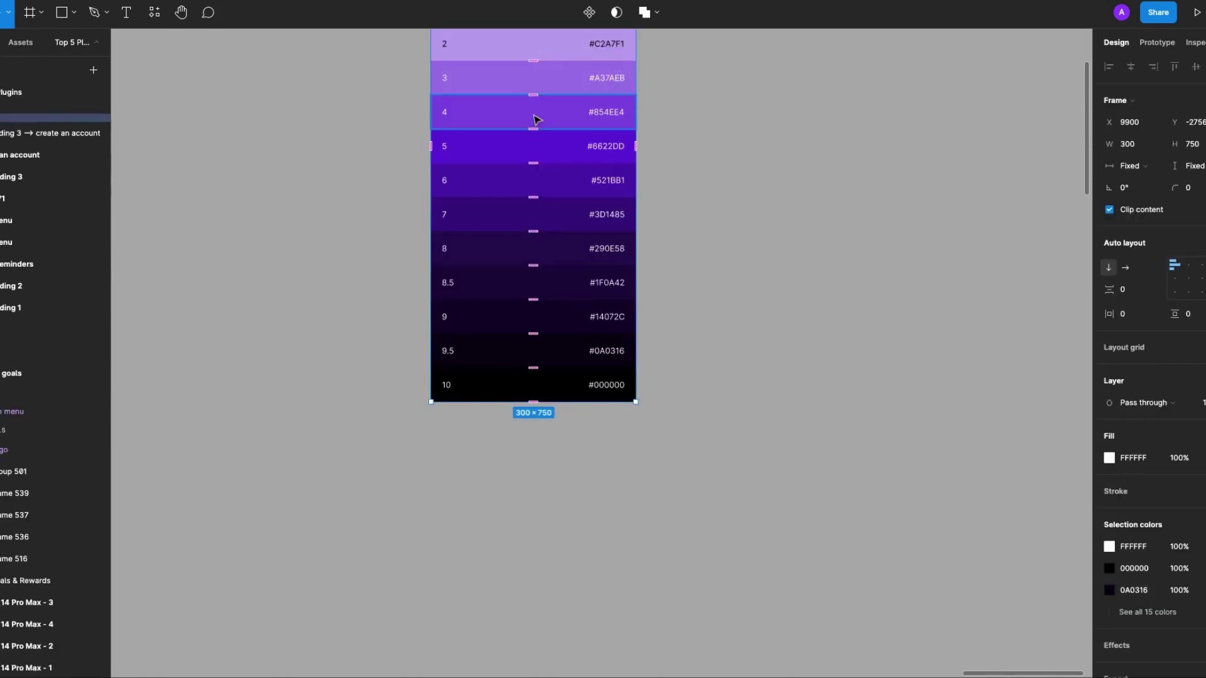
scroll(534, 120, up, 2)
scroll(534, 120, up, 2)
scroll(533, 120, up, 1)
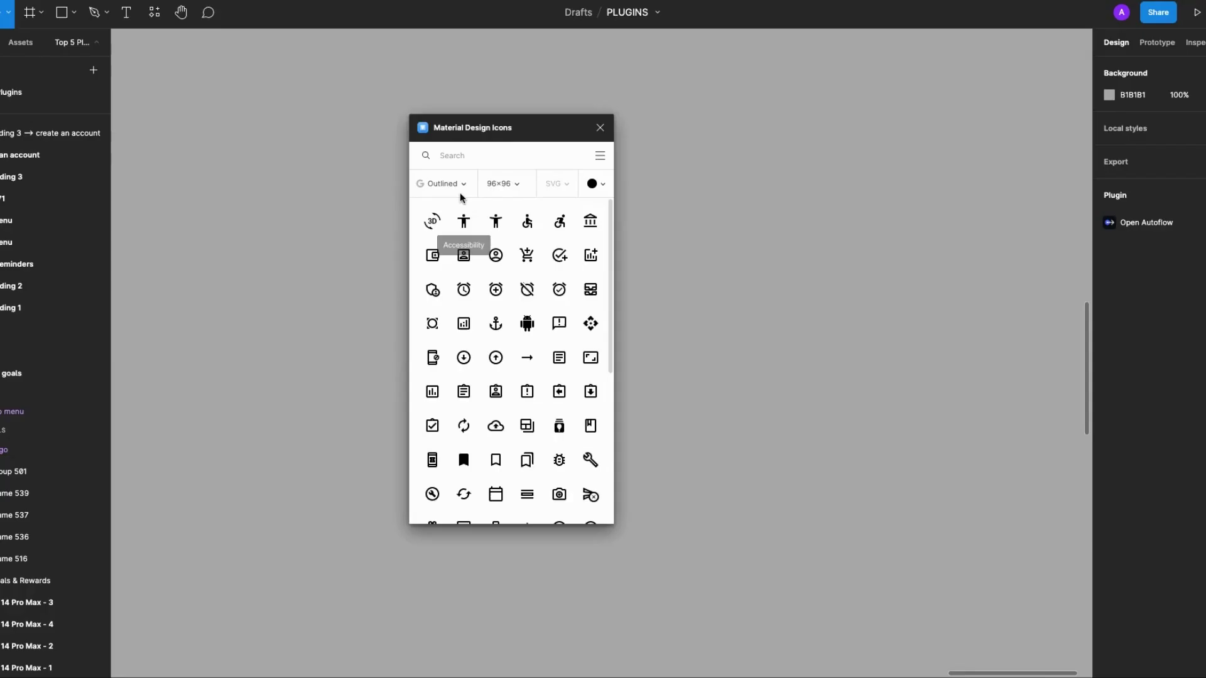
- Pick an icon style and launch Material Design Icons beside the side menu
click(462, 191)
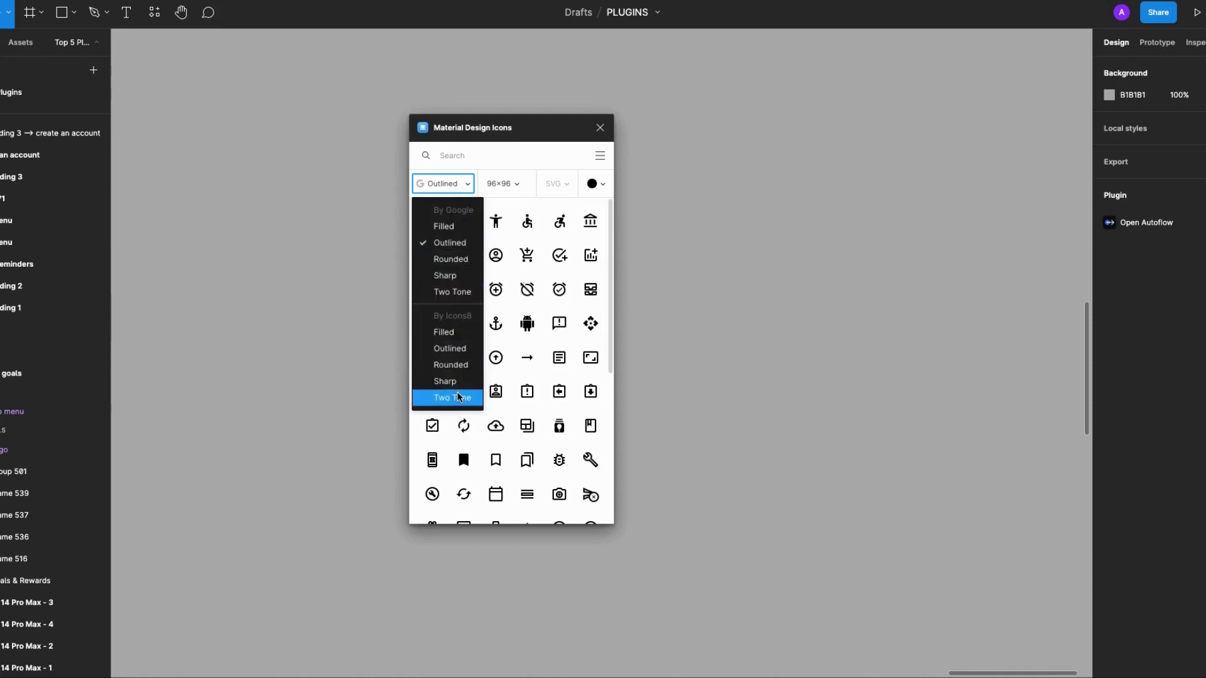
right_click(669, 215)
mouse_move(715, 326)
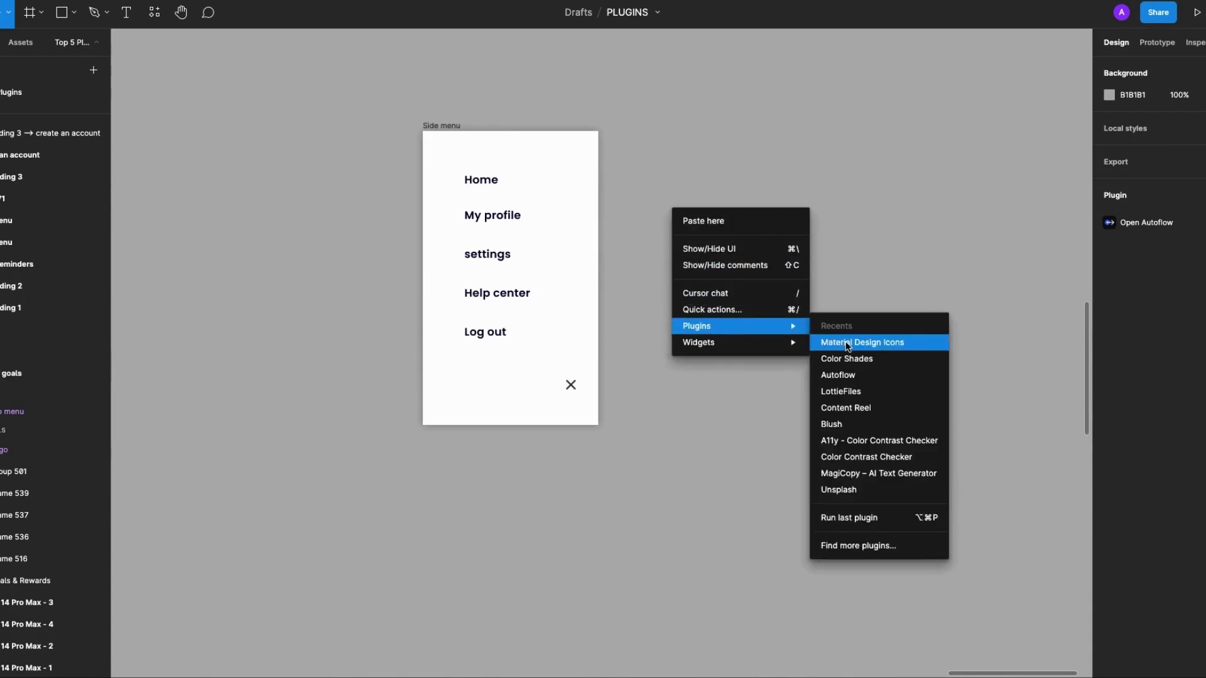
click(846, 344)
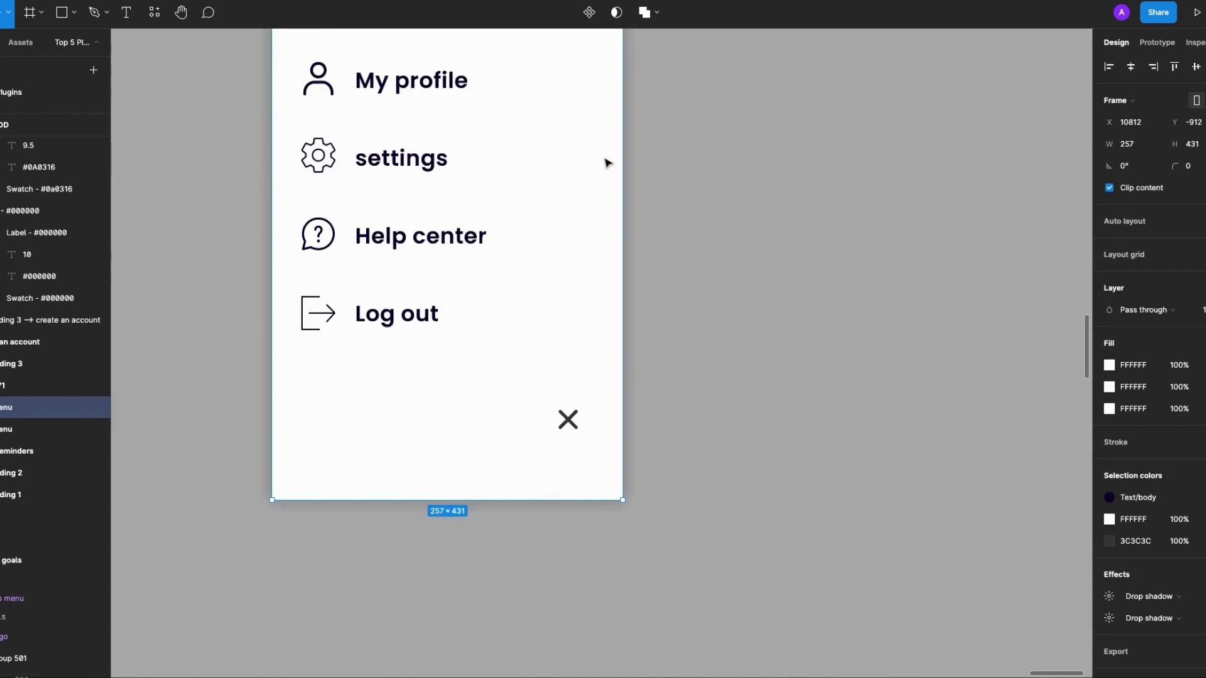
scroll(605, 163, up, 3)
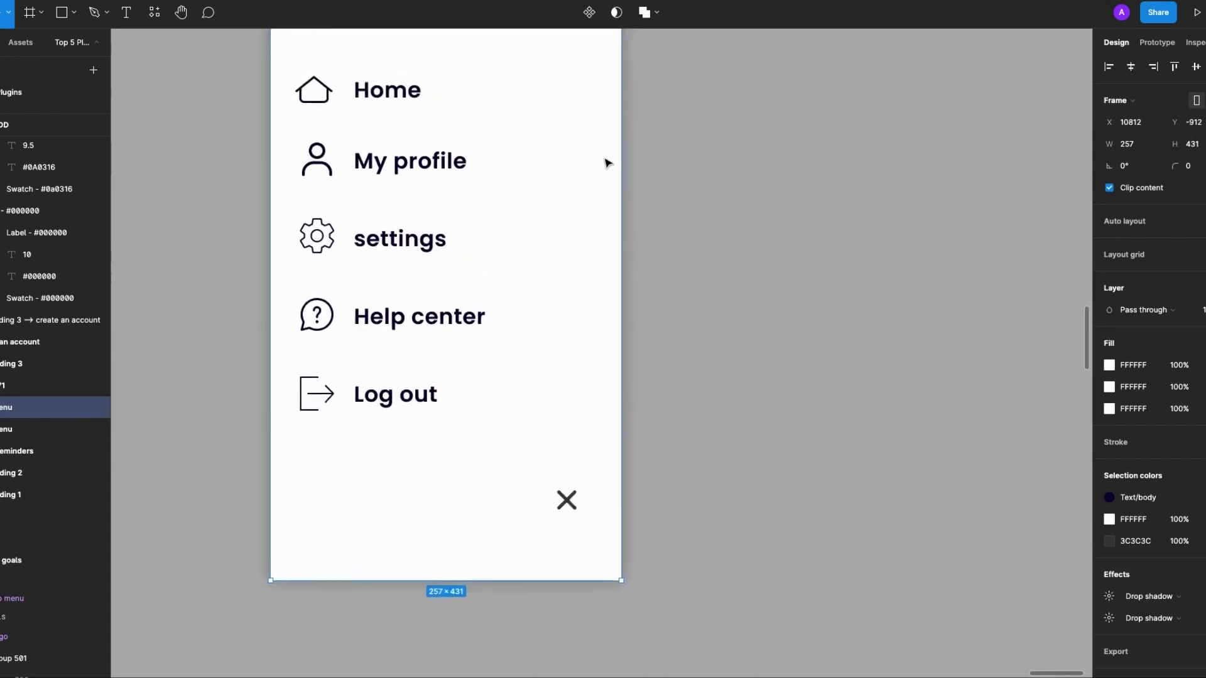
scroll(607, 161, up, 2)
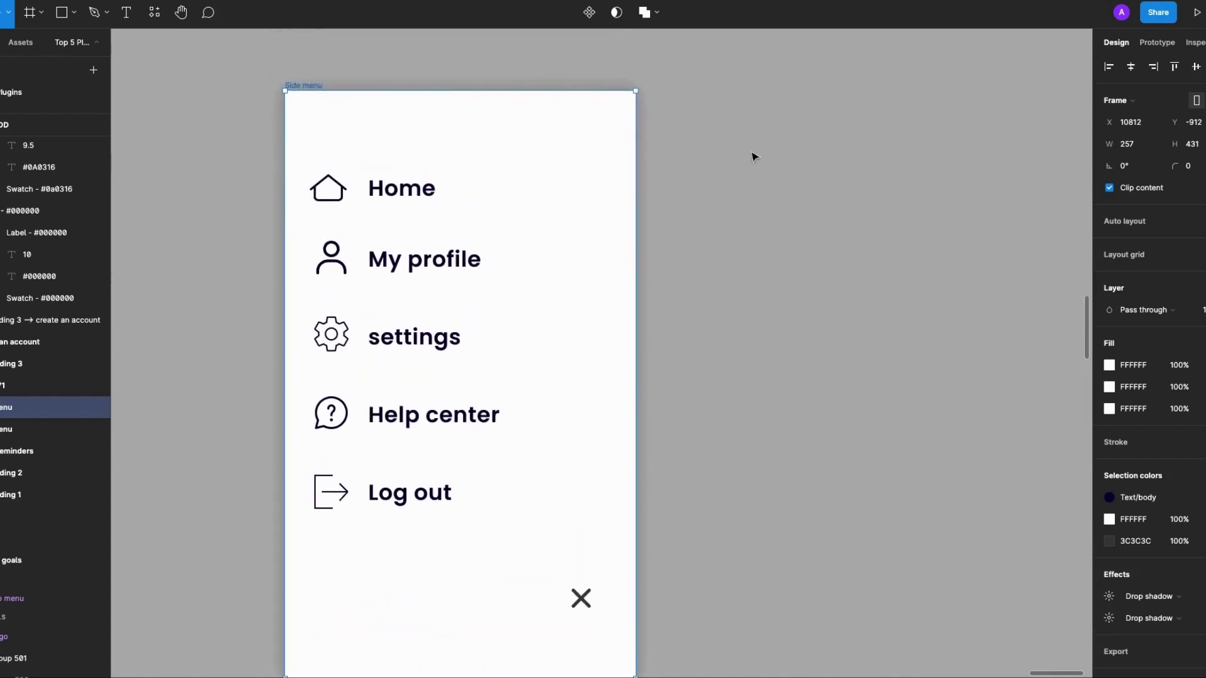